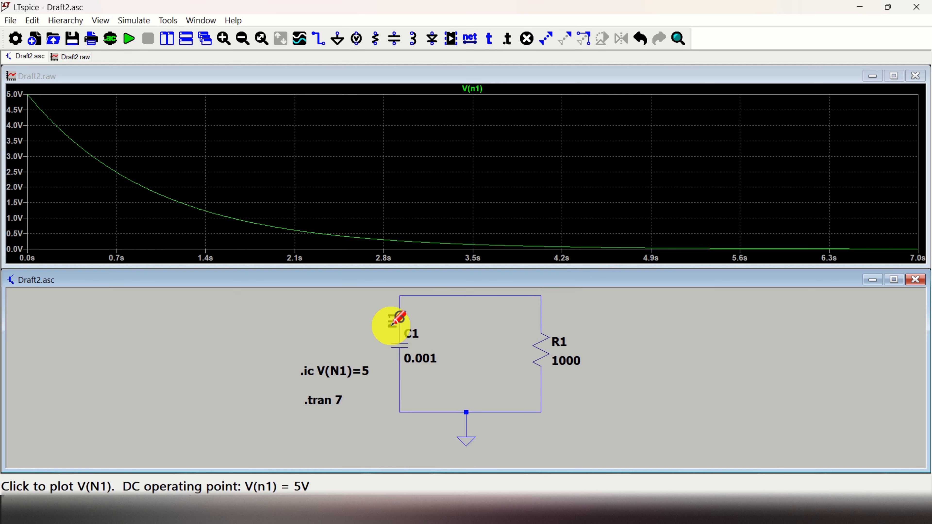
# Step: Examine the finished RC discharge circuit, including the N1 node, capacitor, resistor, initial condition and transient directives
pyautogui.scroll(2, 410, 341)
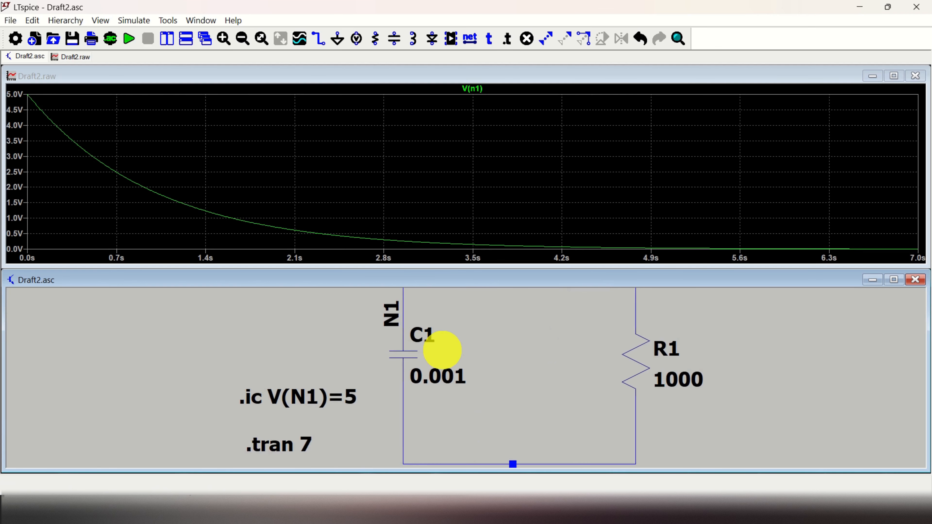
pyautogui.scroll(-1, 429, 344)
pyautogui.scroll(-3, 441, 347)
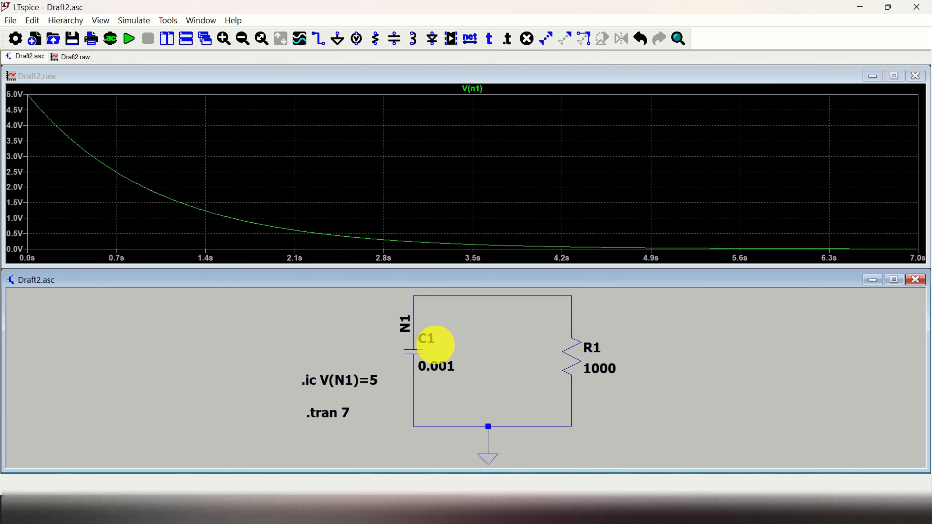
pyautogui.scroll(2, 426, 343)
pyautogui.scroll(1, 426, 343)
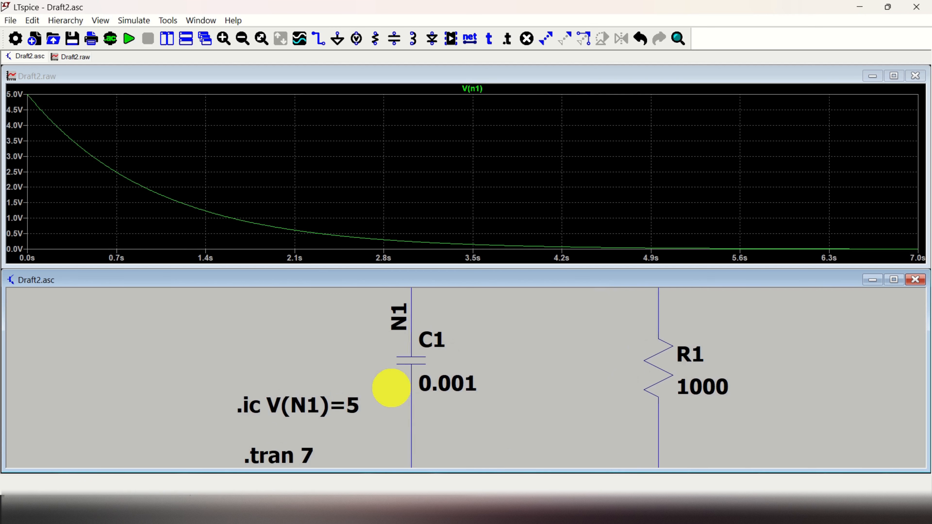
pyautogui.scroll(-1, 448, 339)
pyautogui.scroll(1, 452, 347)
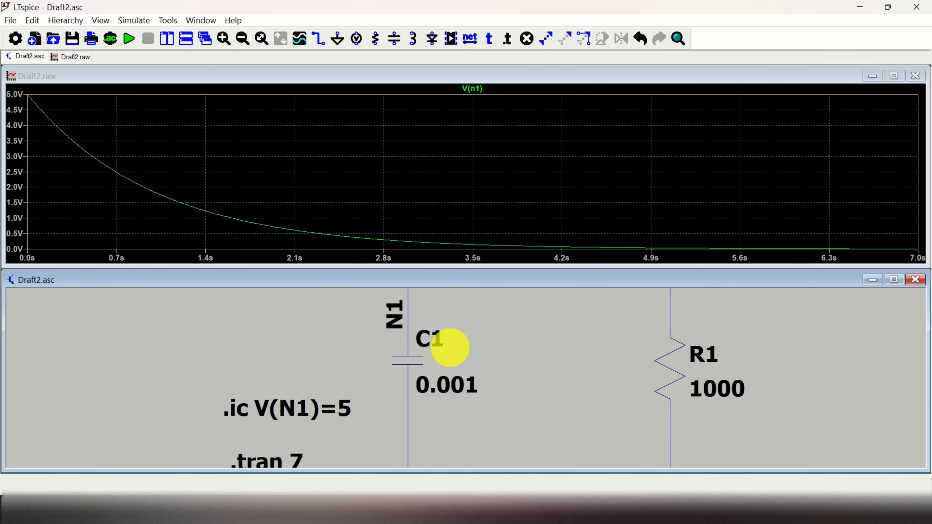
pyautogui.scroll(-2, 460, 347)
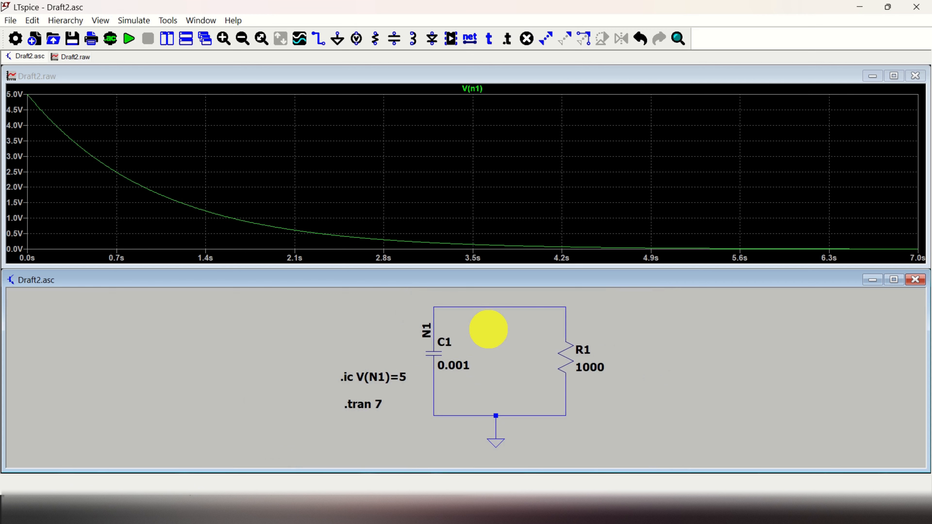
pyautogui.scroll(1, 447, 333)
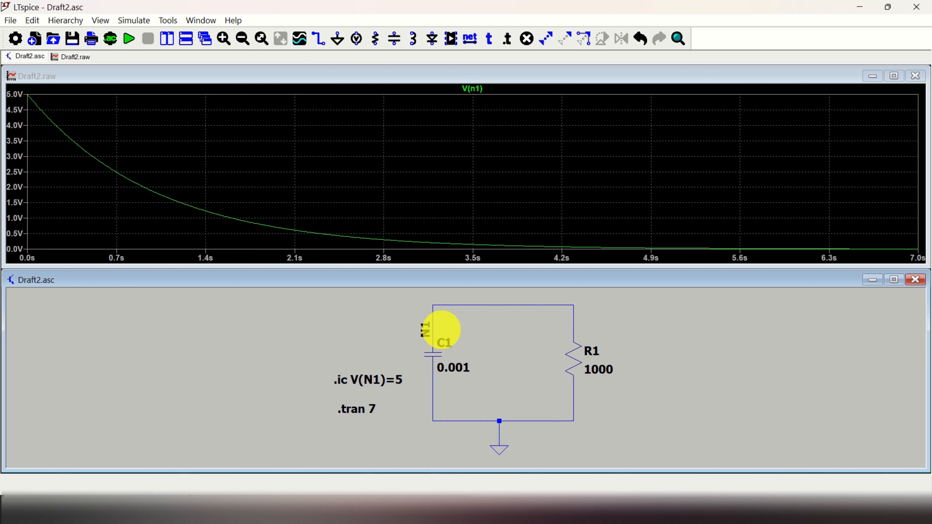
pyautogui.scroll(1, 442, 328)
pyautogui.scroll(1, 444, 328)
pyautogui.scroll(-2, 447, 329)
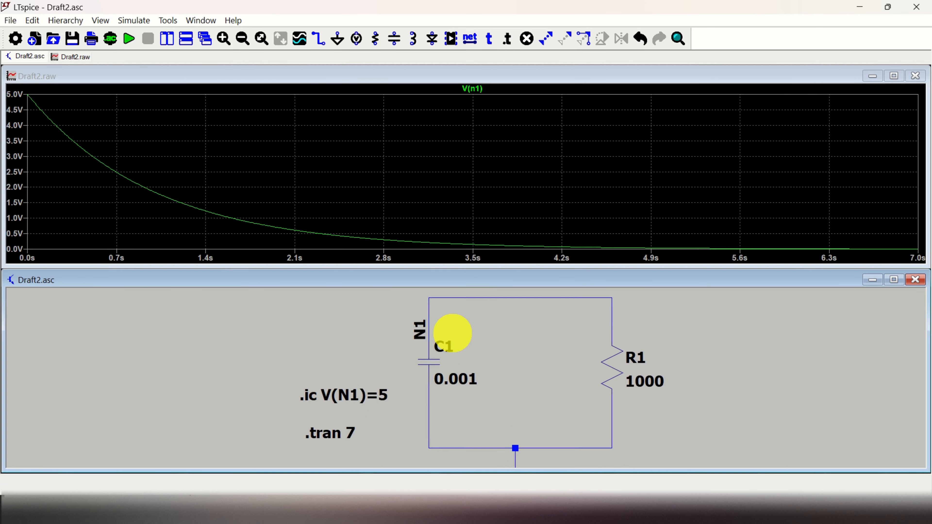
pyautogui.scroll(1, 456, 336)
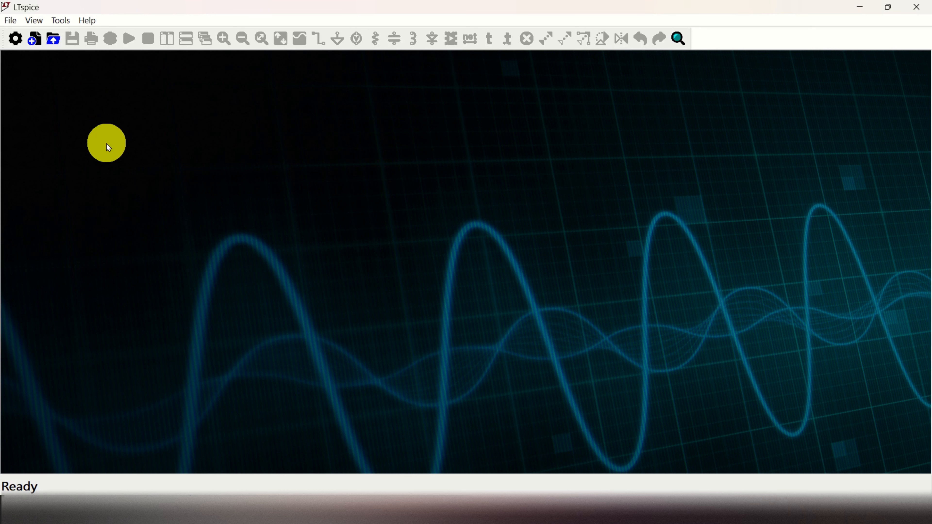
# Step: Create a new schematic and place a ground symbol in the lower middle of the sheet
pyautogui.click(12, 21)
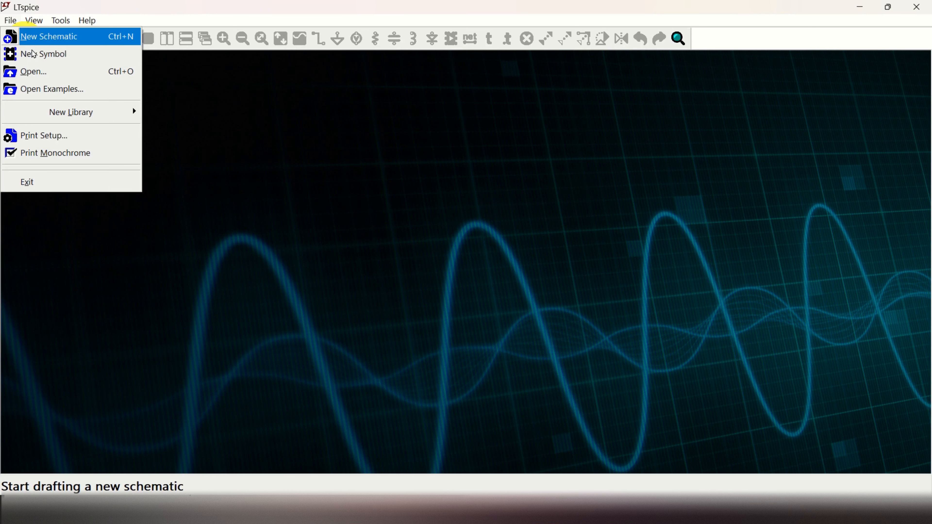
pyautogui.click(66, 39)
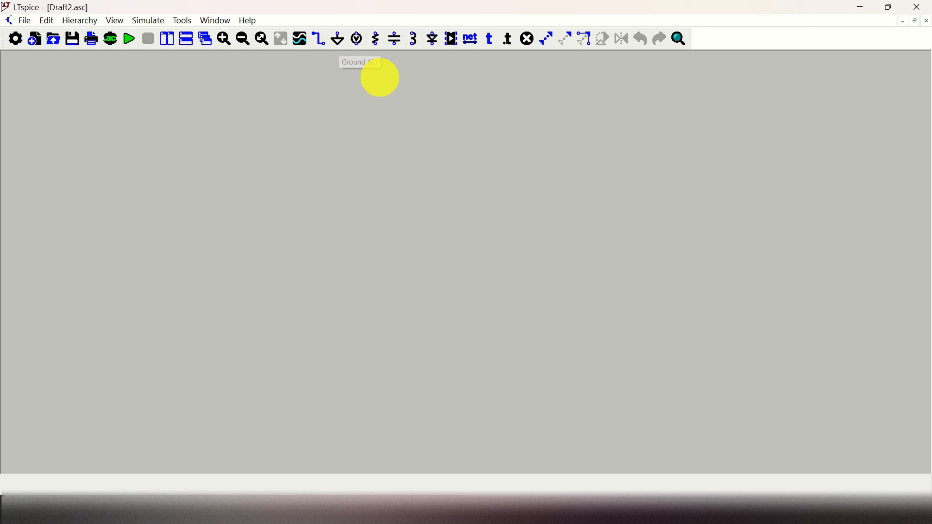
pyautogui.click(337, 38)
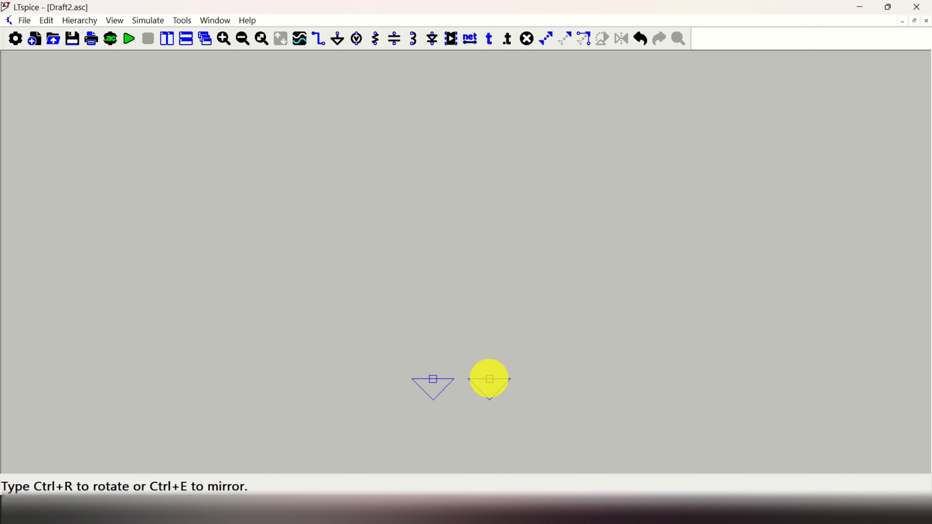
pyautogui.press('Escape')
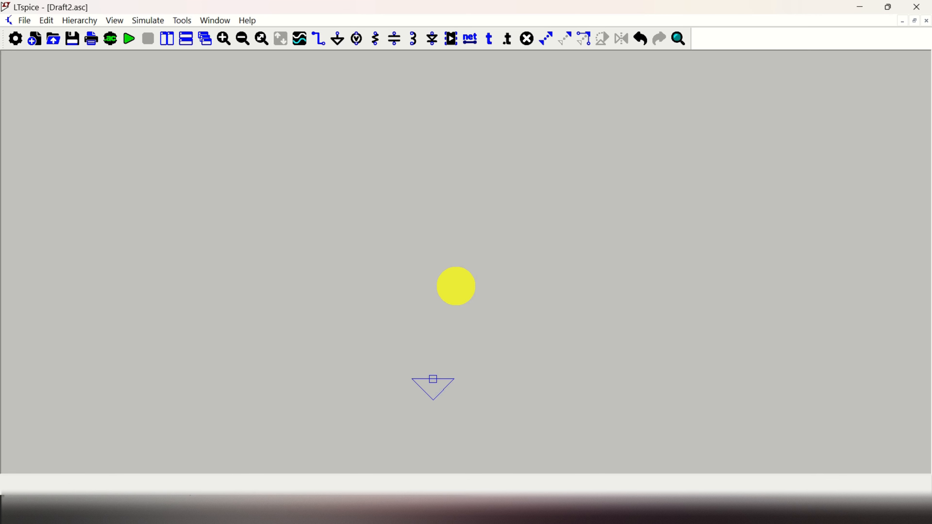
# Step: Place a vertical capacitor above and left of the ground symbol and a vertical resistor to its right
pyautogui.click(401, 43)
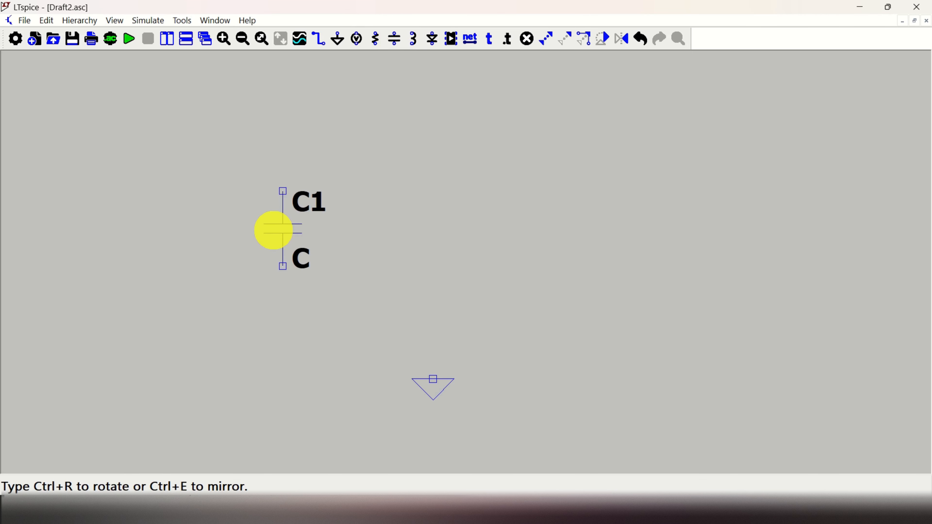
pyautogui.click(270, 233)
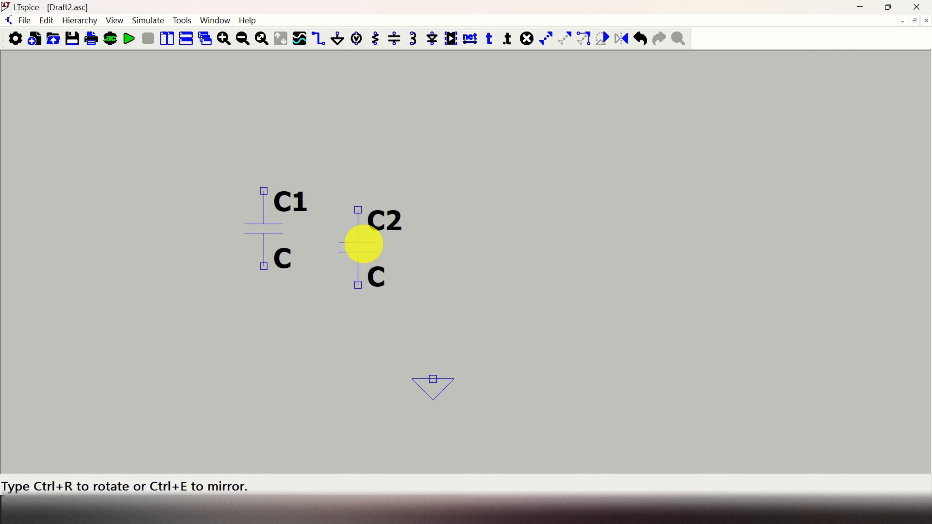
pyautogui.press('Escape')
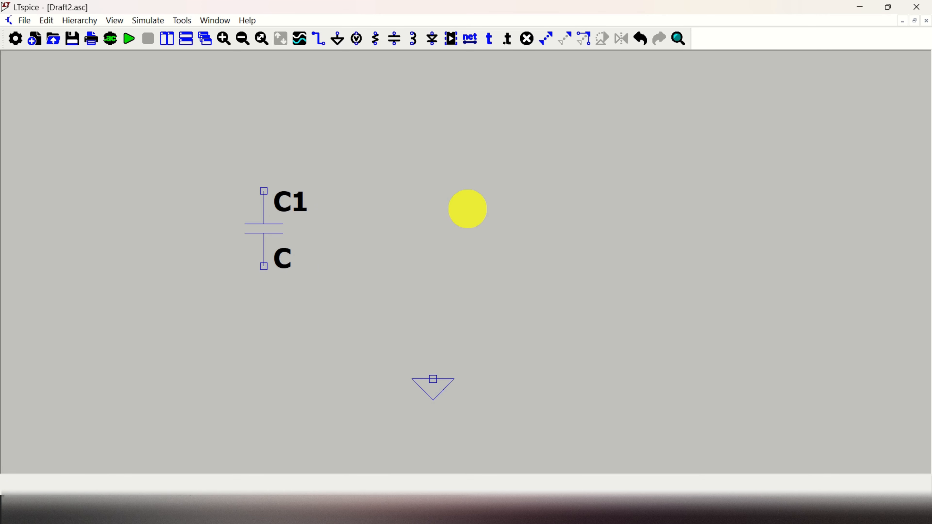
pyautogui.click(377, 40)
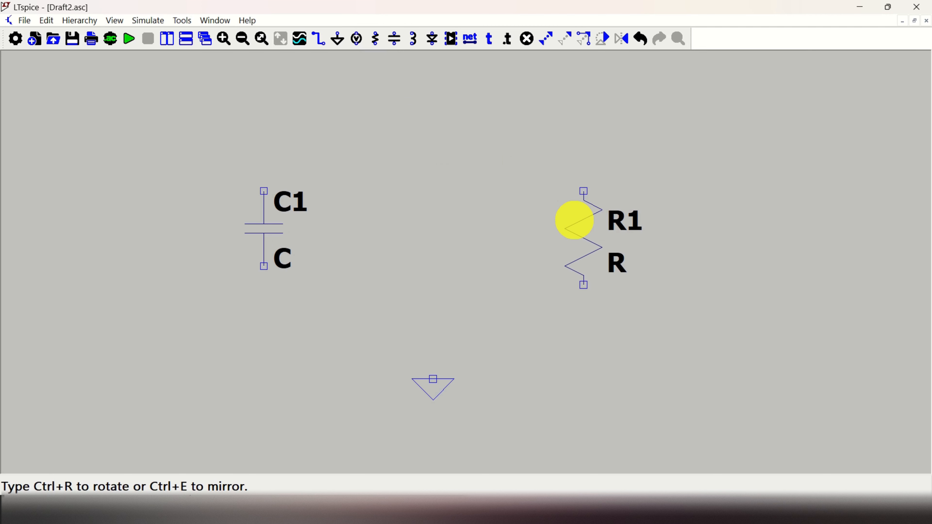
pyautogui.click(564, 214)
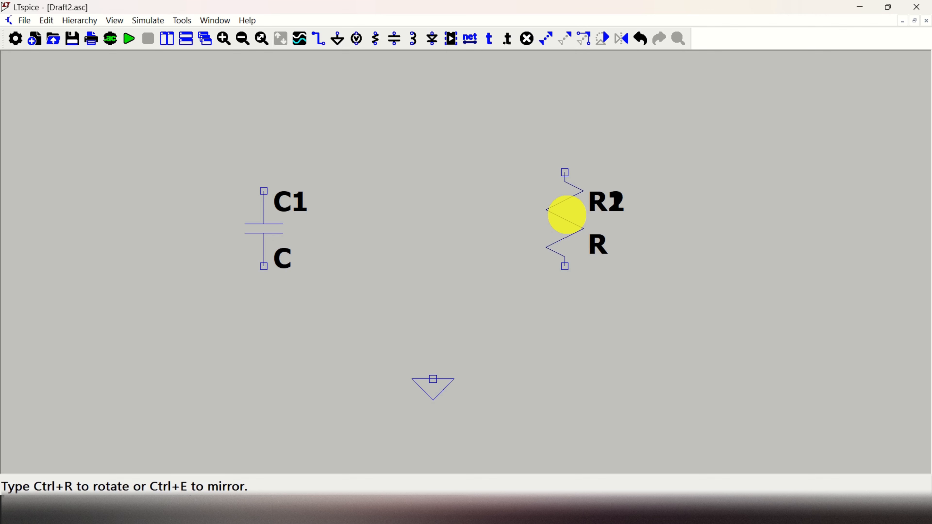
pyautogui.press('Escape')
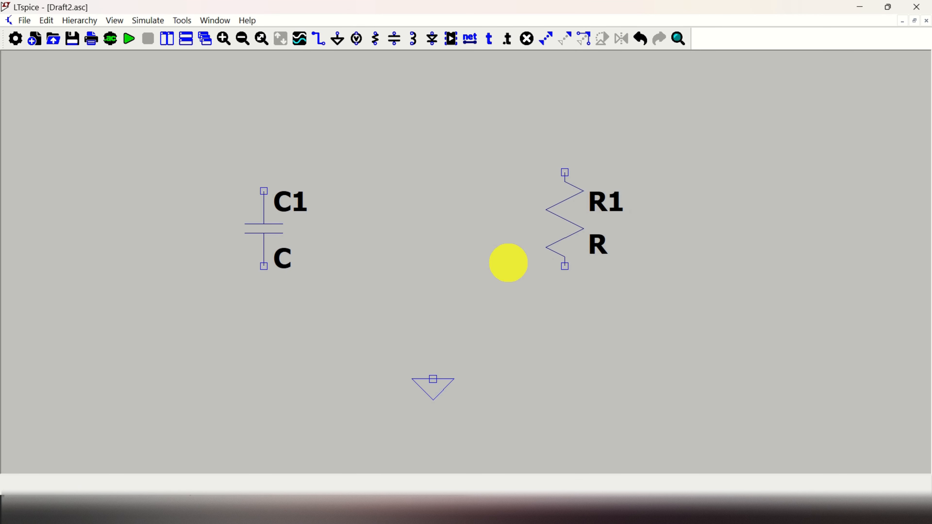
# Step: Wire the capacitor and resistor into a closed rectangular loop through both their upper and lower terminals
pyautogui.scroll(-2, 532, 293)
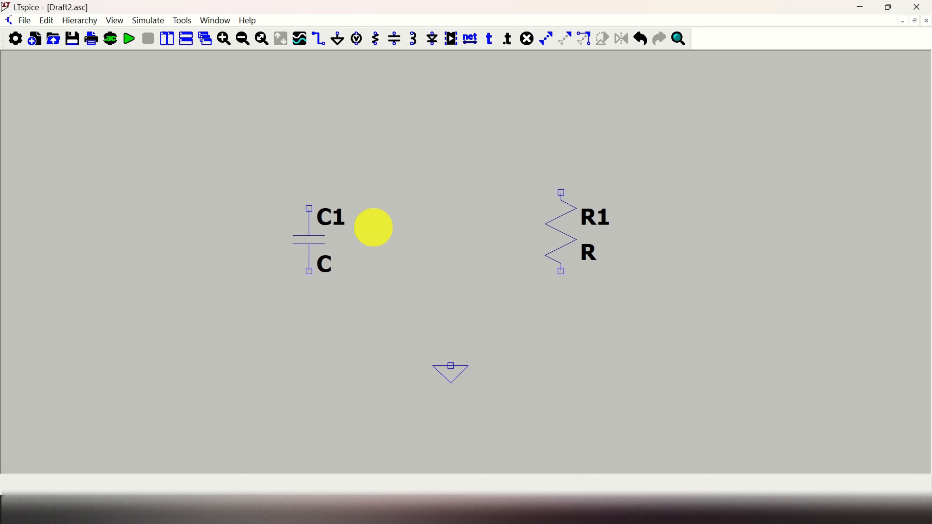
pyautogui.click(309, 209)
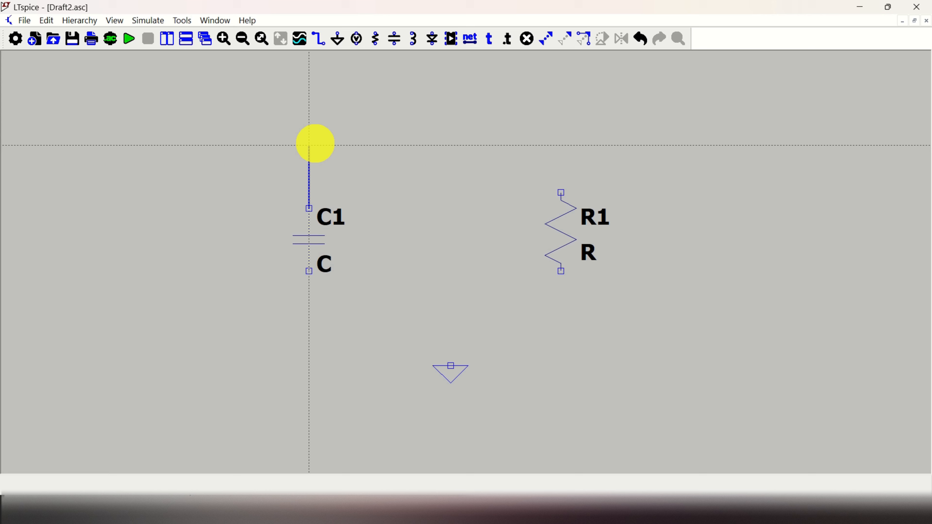
pyautogui.click(310, 146)
pyautogui.click(562, 193)
pyautogui.click(562, 272)
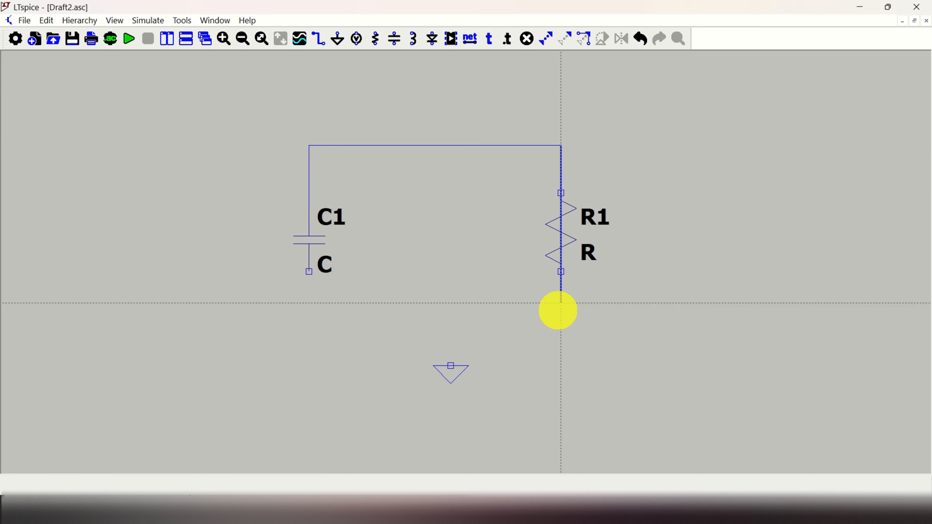
pyautogui.click(562, 334)
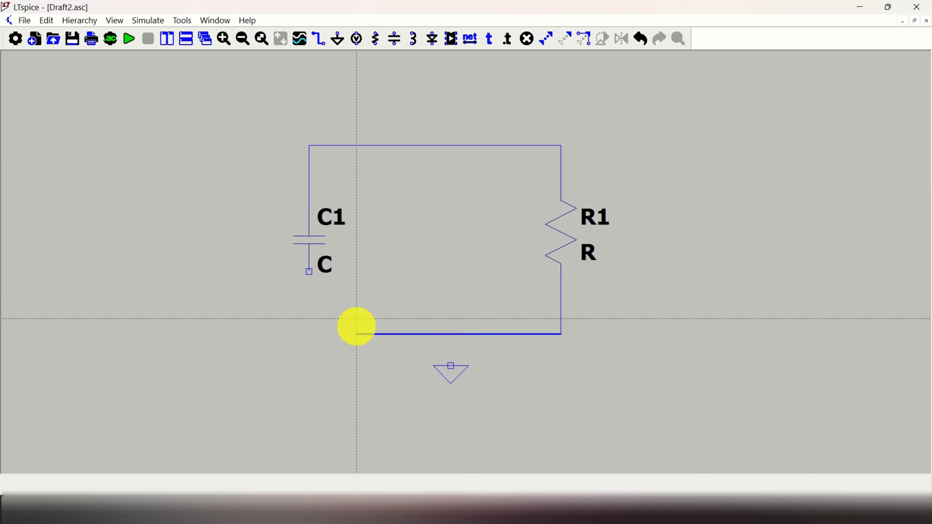
pyautogui.click(309, 272)
pyautogui.scroll(-2, 452, 363)
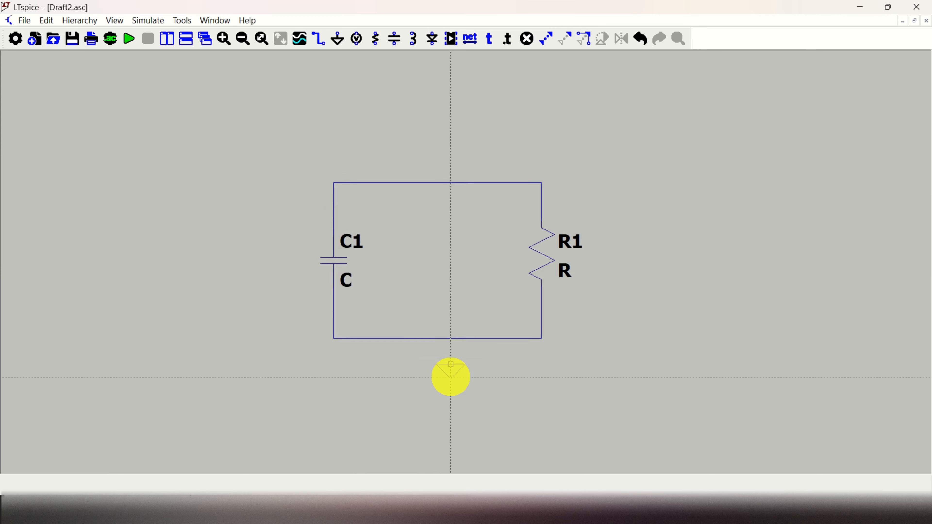
# Step: Wire the ground symbol straight up to the loop's bottom wire and exit wiring mode
pyautogui.scroll(5, 453, 371)
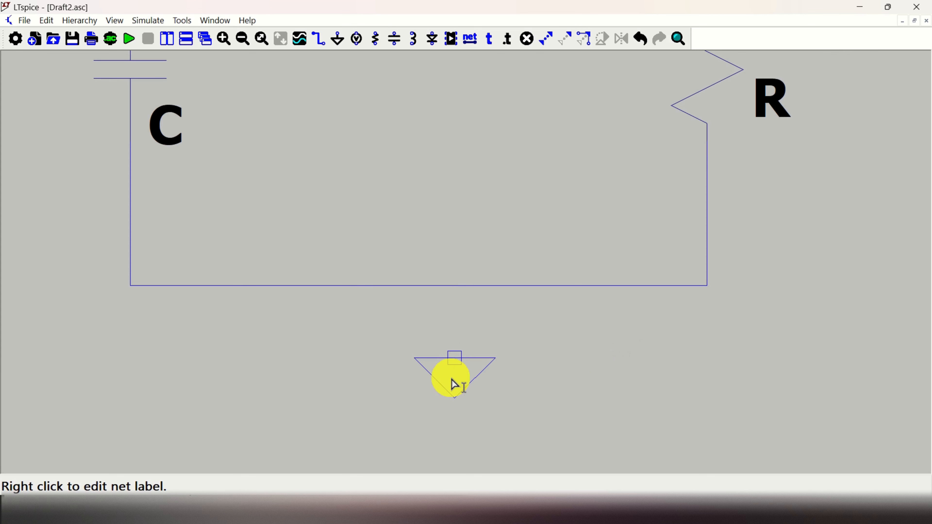
pyautogui.click(455, 363)
pyautogui.click(456, 285)
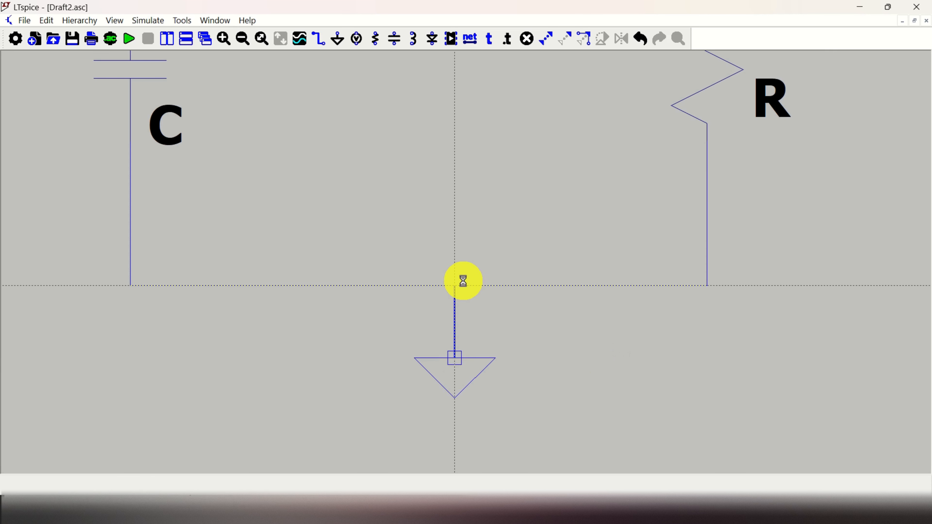
pyautogui.scroll(2, 541, 339)
pyautogui.scroll(-5, 541, 339)
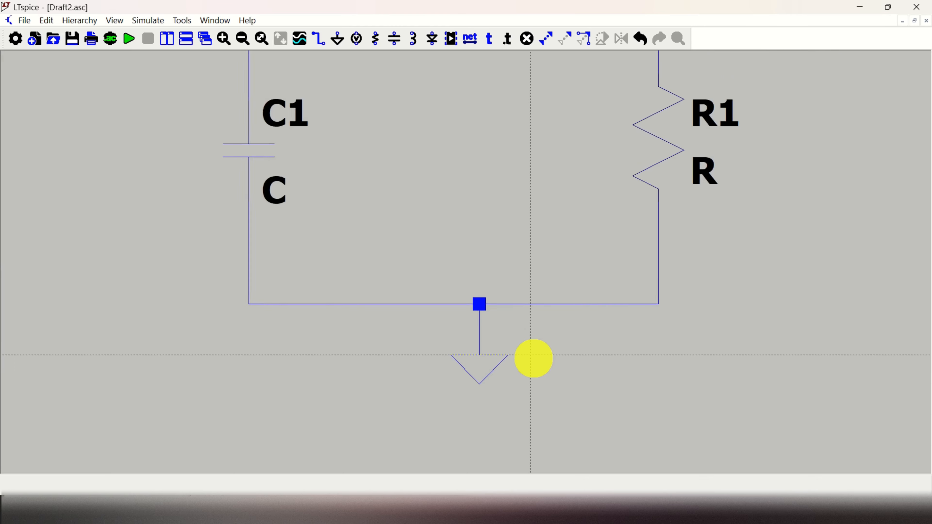
pyautogui.scroll(3, 358, 323)
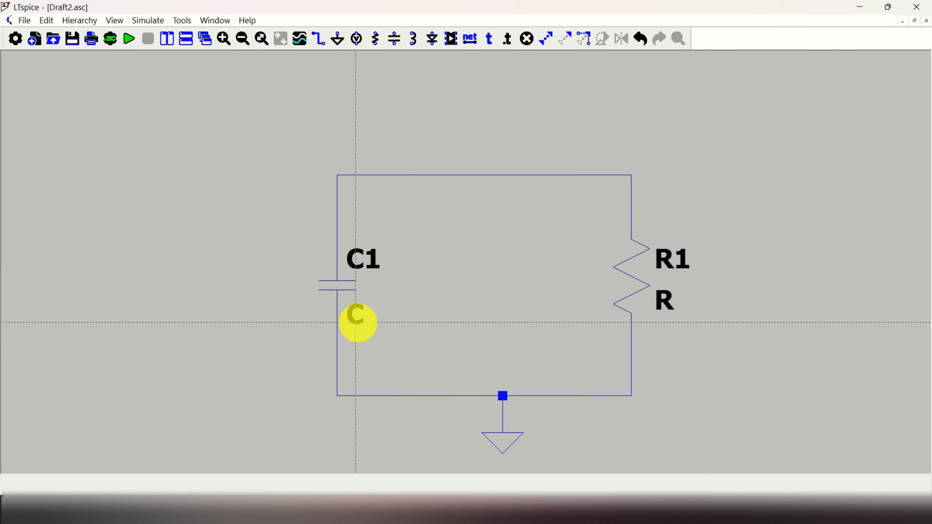
pyautogui.scroll(1, 358, 319)
pyautogui.scroll(-1, 363, 309)
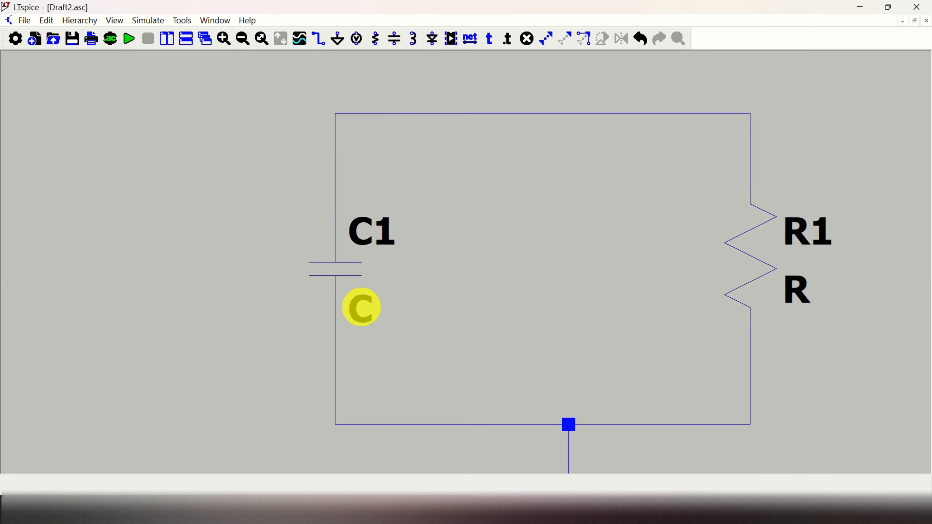
pyautogui.rightClick(354, 304)
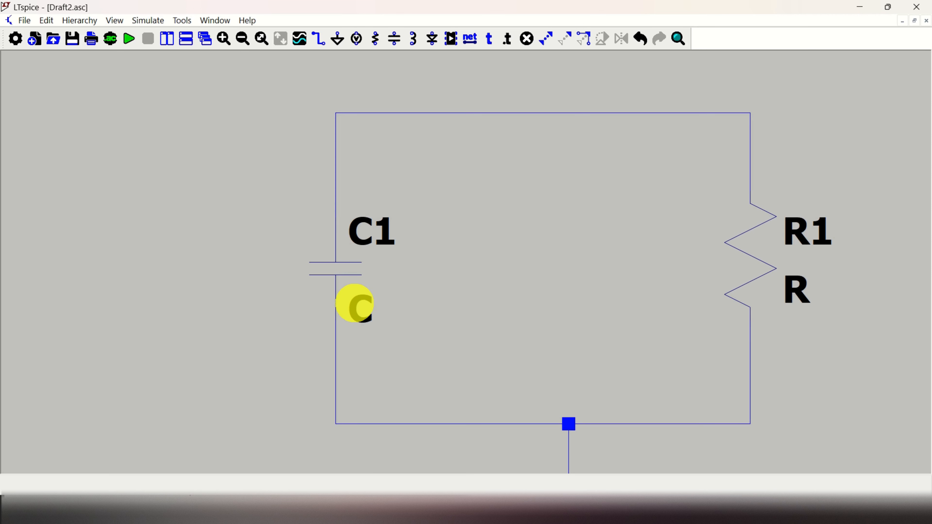
# Step: Set the value of capacitor C1 to 0.001 and the value of resistor R1 to 1000
pyautogui.rightClick(354, 303)
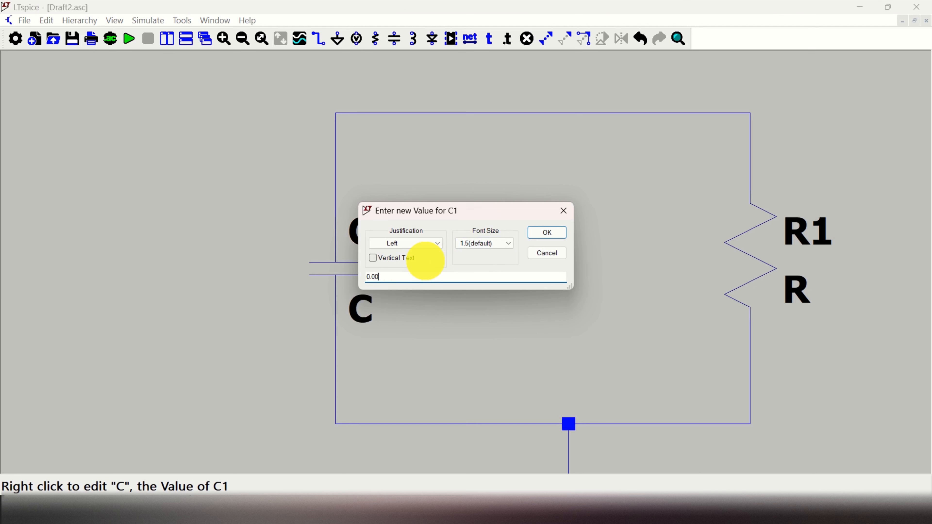
pyautogui.click(544, 234)
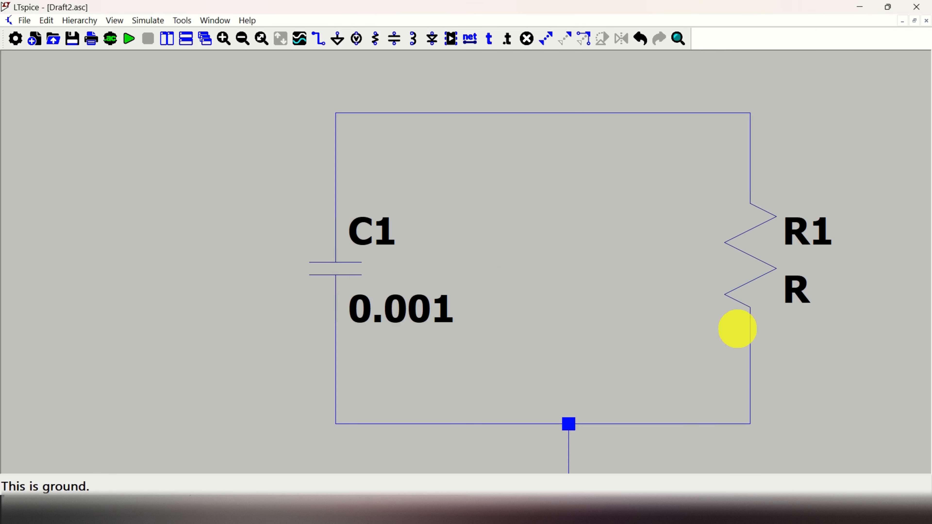
pyautogui.rightClick(800, 301)
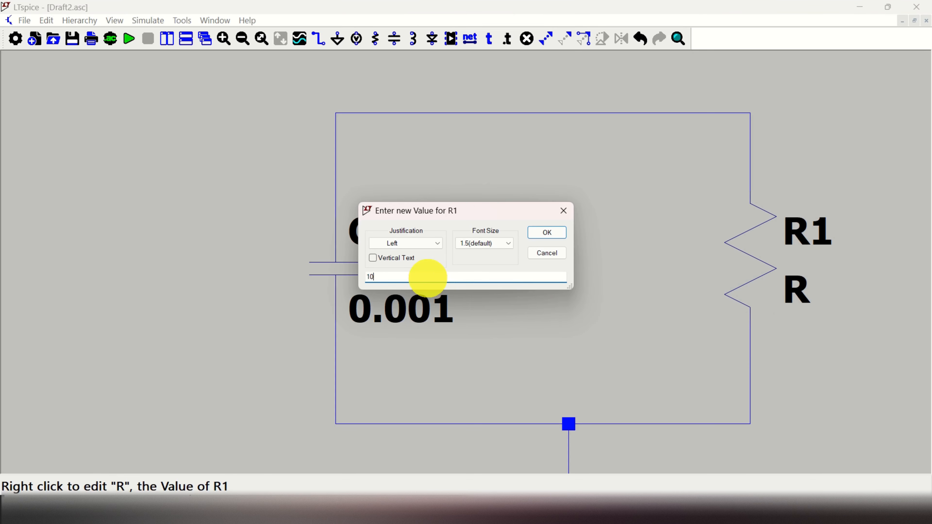
pyautogui.click(547, 233)
pyautogui.scroll(1, 581, 333)
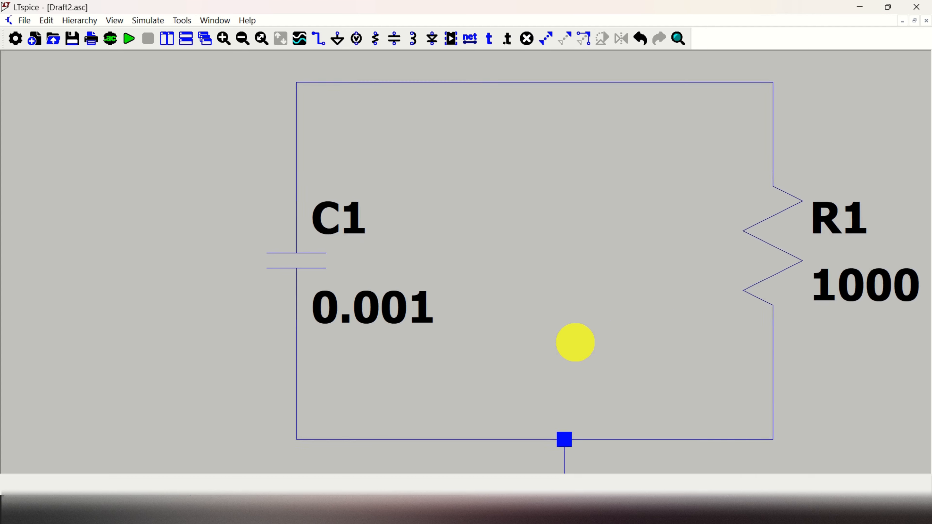
# Step: Check the node name of the wire above capacitor C1
pyautogui.scroll(-4, 570, 356)
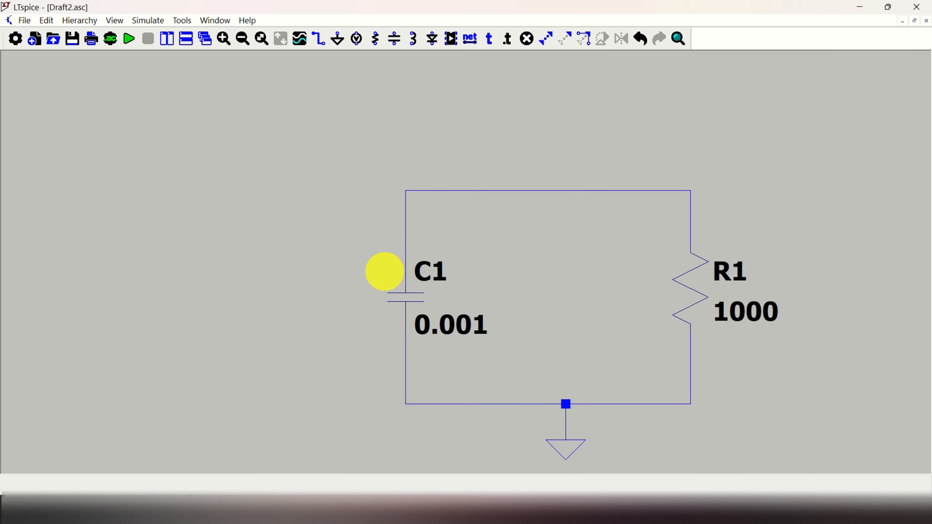
pyautogui.moveTo(401, 246)
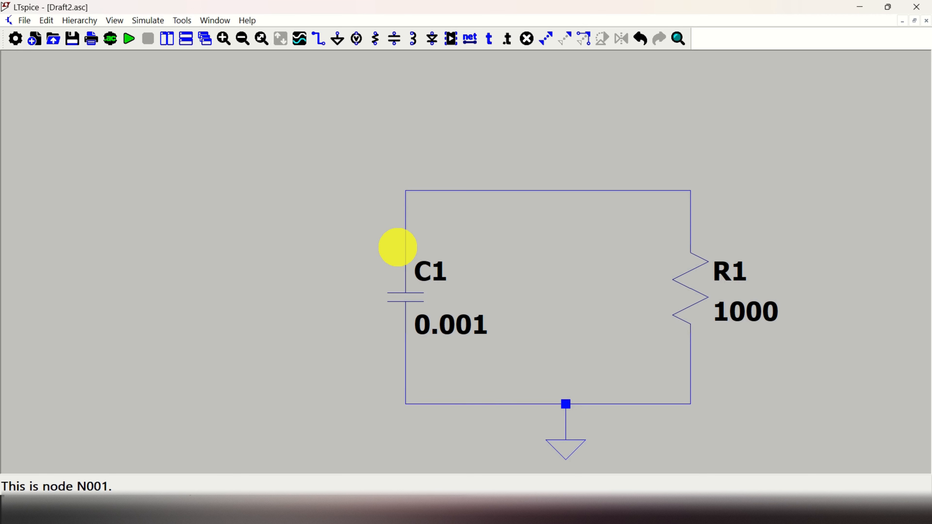
# Step: Label the wire above capacitor C1 with the net name n1, rotated vertically alongside the wire
pyautogui.scroll(3, 398, 247)
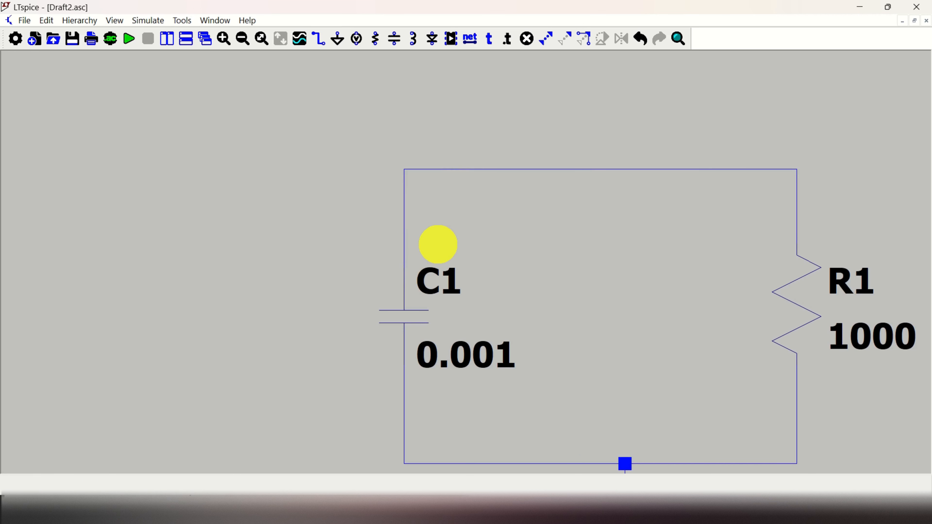
pyautogui.click(471, 38)
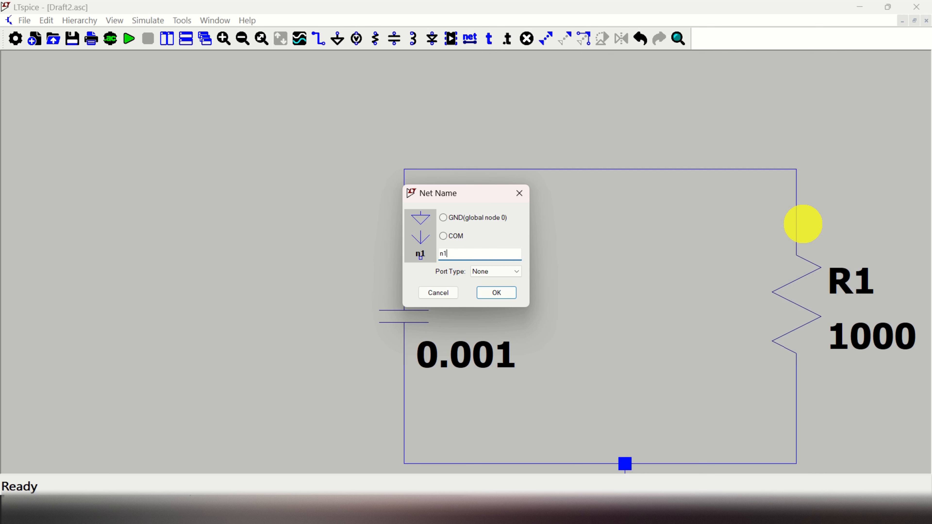
pyautogui.click(497, 293)
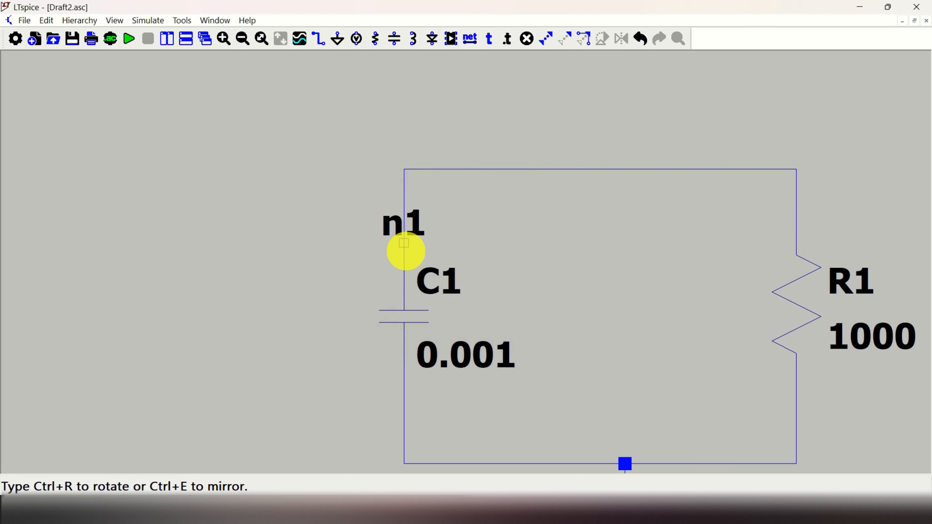
pyautogui.click(404, 243)
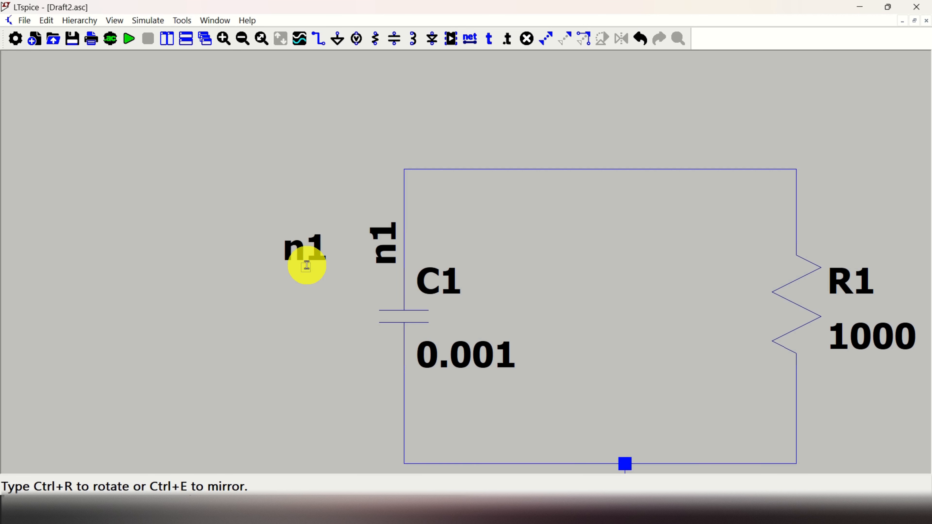
pyautogui.press('Escape')
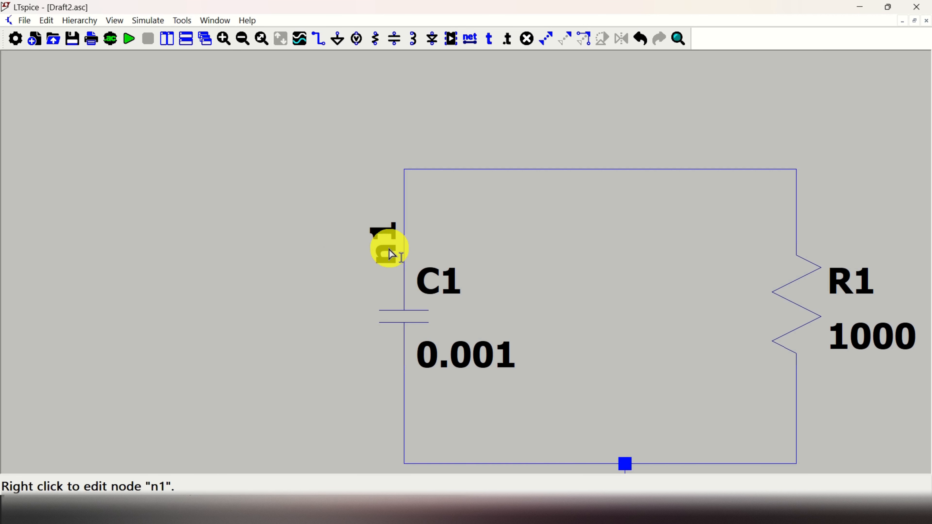
# Step: Review the net name settings of the n1 label without changing them and check the node name of the wire above C1
pyautogui.rightClick(389, 250)
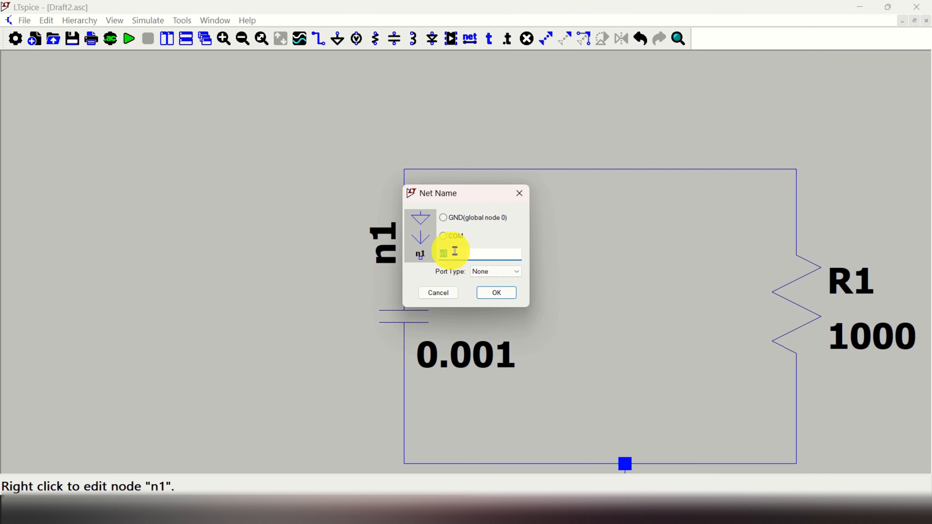
pyautogui.click(502, 295)
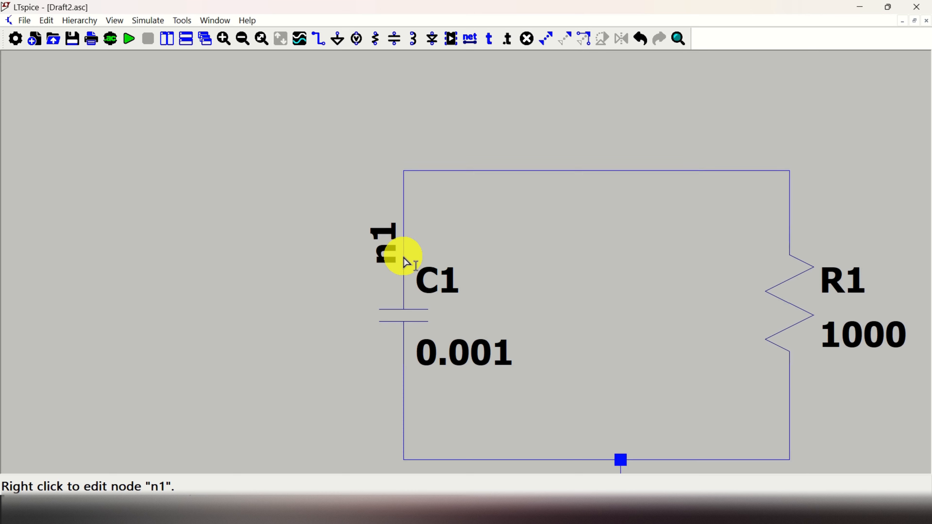
pyautogui.scroll(3, 405, 259)
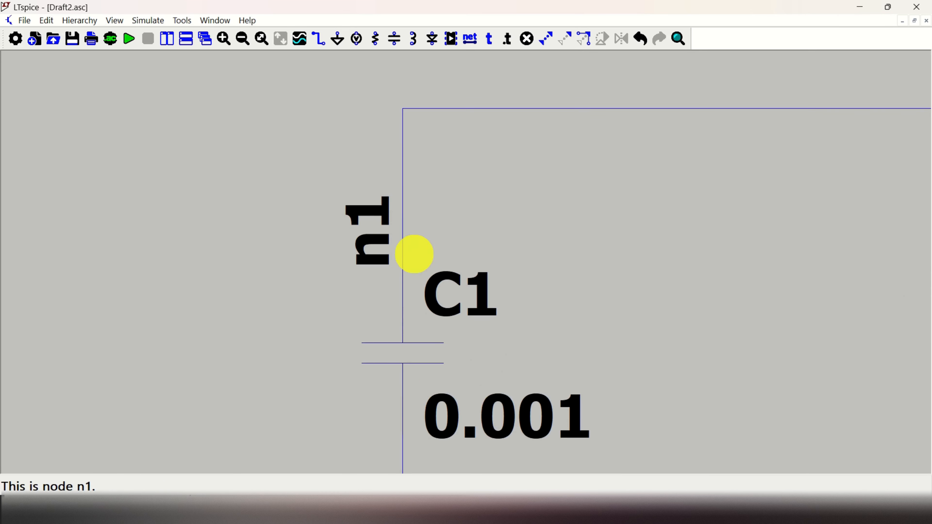
pyautogui.scroll(-1, 402, 270)
pyautogui.scroll(4, 403, 274)
pyautogui.scroll(-6, 401, 284)
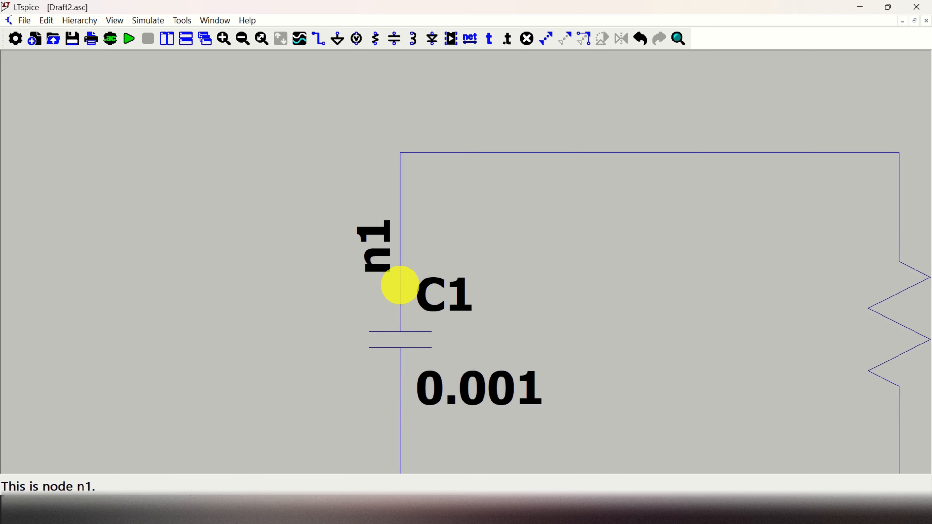
pyautogui.scroll(-3, 400, 285)
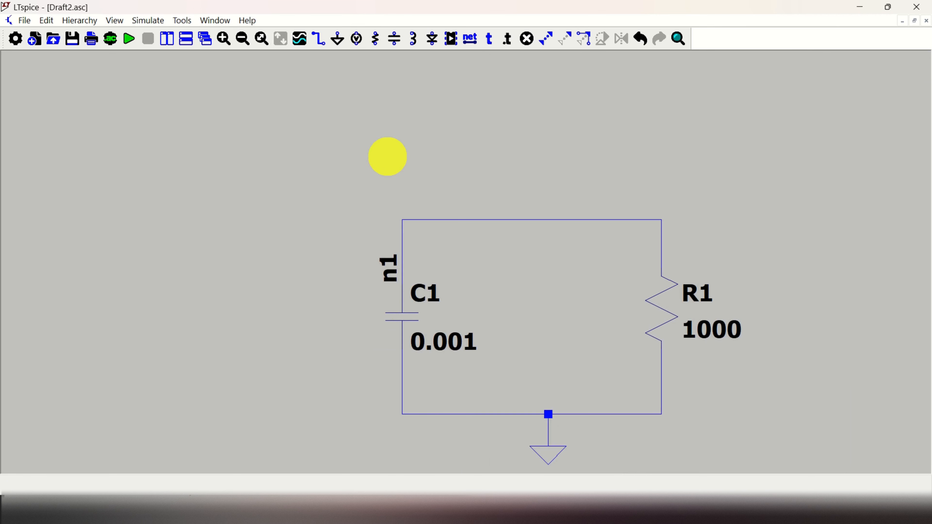
# Step: Add the SPICE directive .ic V(n1)=5 in the empty area beside the capacitor, level with the lower part of the loop
pyautogui.click(506, 40)
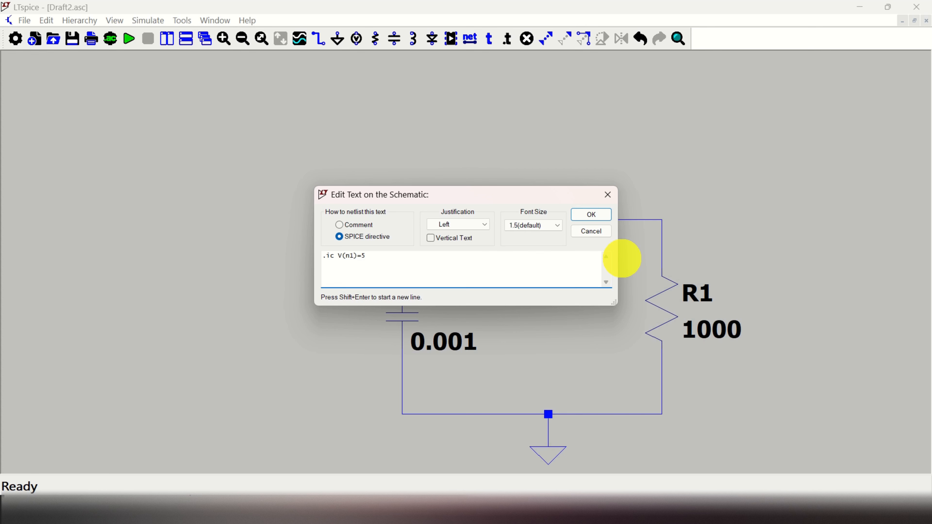
pyautogui.click(597, 214)
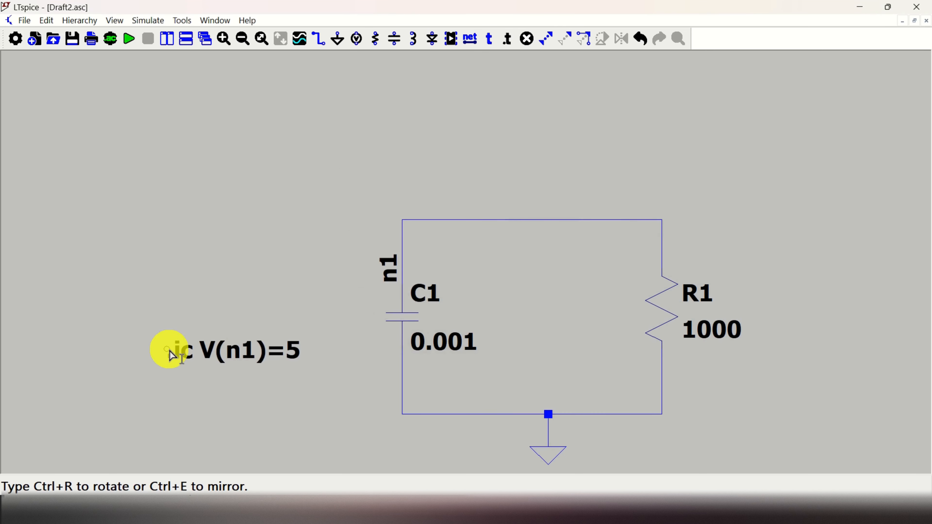
pyautogui.click(177, 385)
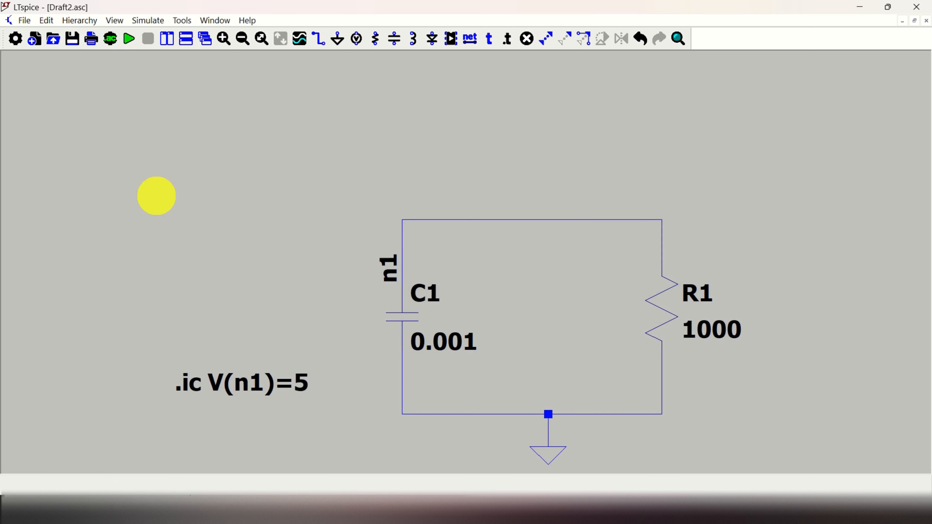
# Step: Configure a transient analysis with a stop time of 7, consulting the SketchBook notes, and place its directive above the .ic directive
pyautogui.rightClick(157, 196)
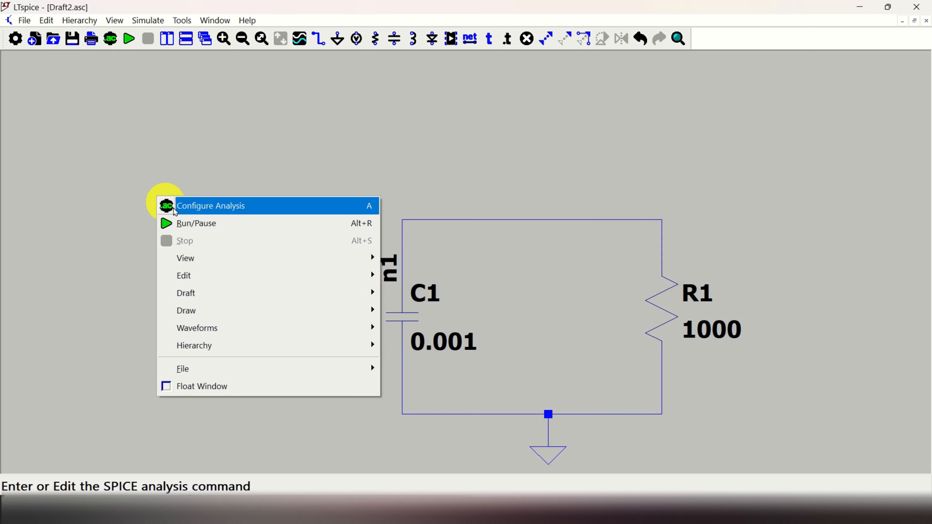
pyautogui.click(216, 207)
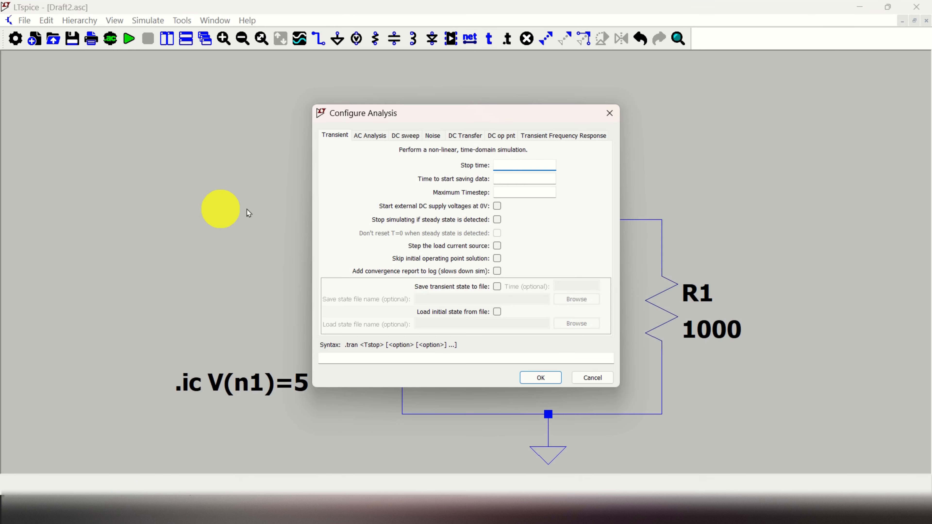
pyautogui.moveTo(515, 122); pyautogui.dragTo(222, 78)
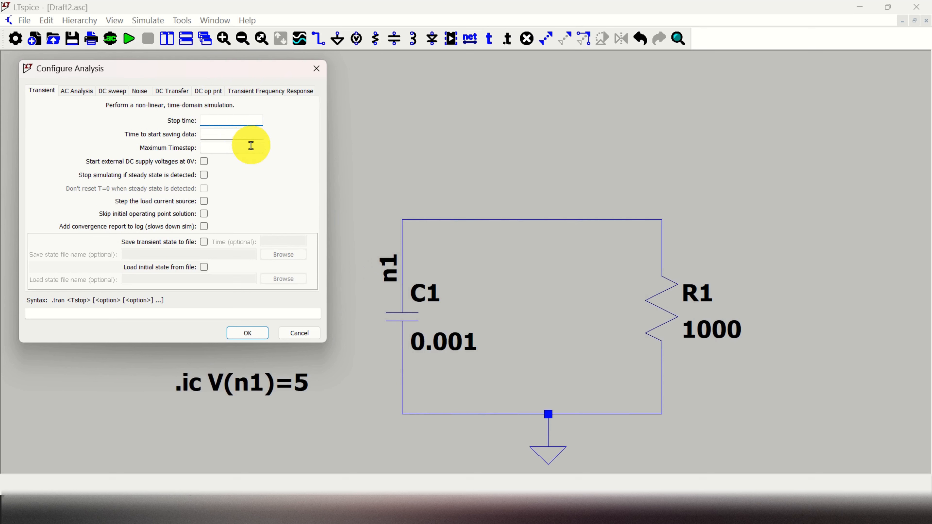
pyautogui.click(586, 513)
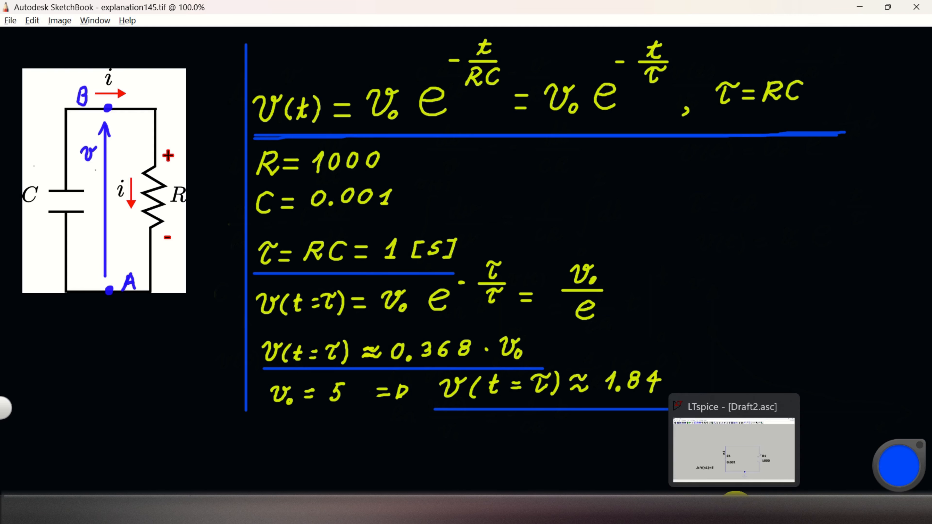
pyautogui.click(736, 509)
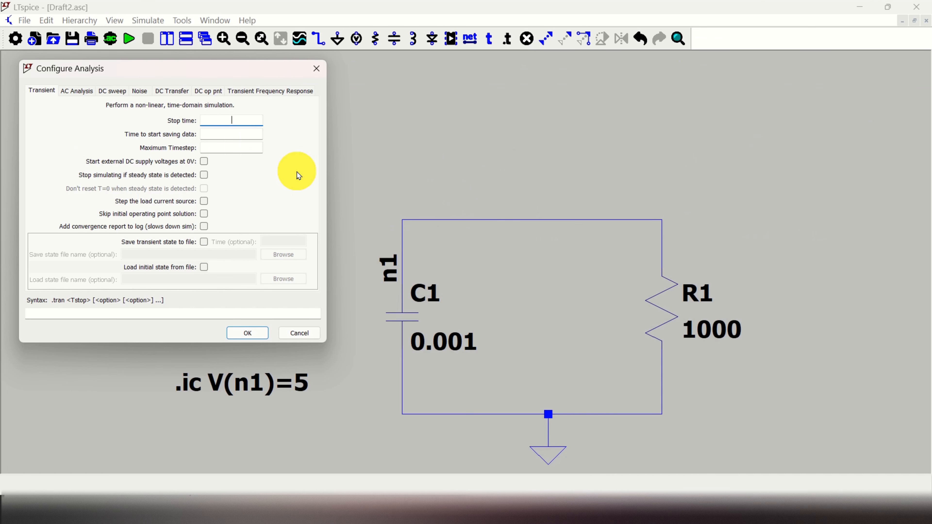
pyautogui.write('7')
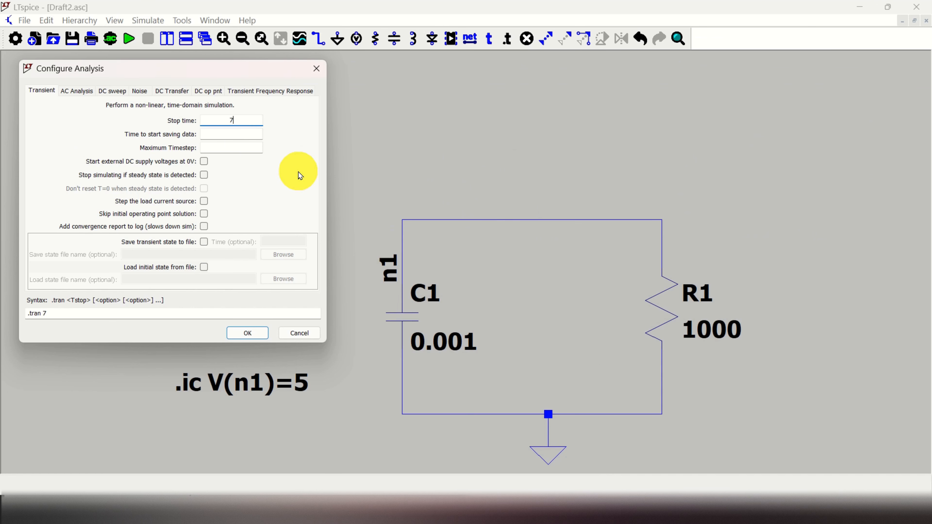
pyautogui.click(259, 336)
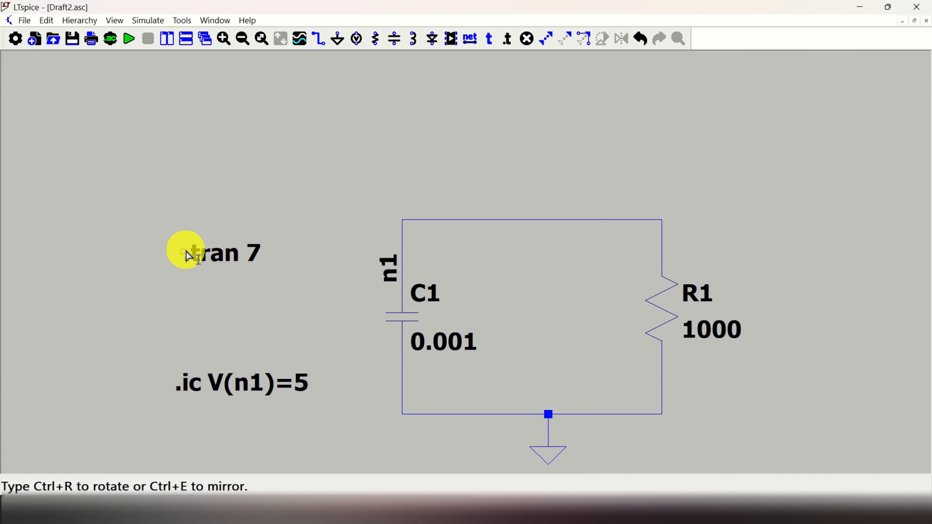
pyautogui.click(187, 252)
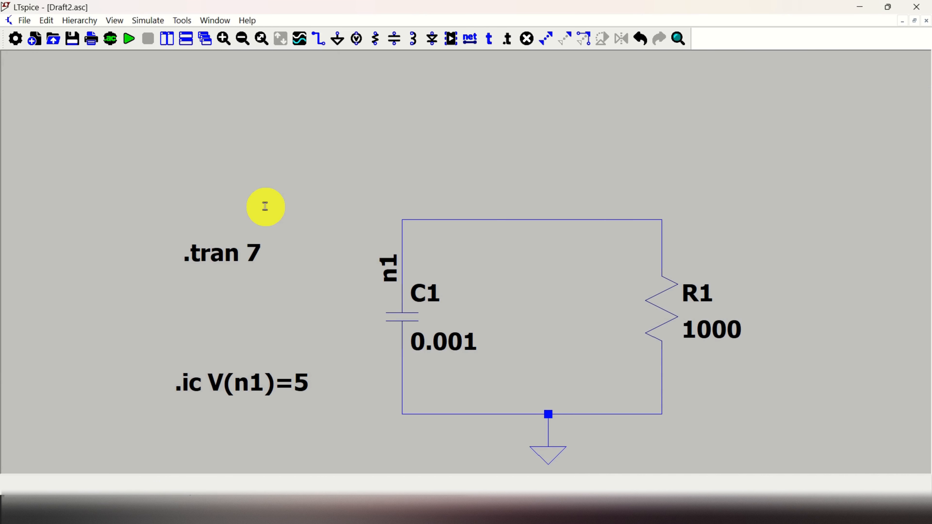
# Step: Run the transient simulation and add the V(n1) trace to the empty plot
pyautogui.click(129, 39)
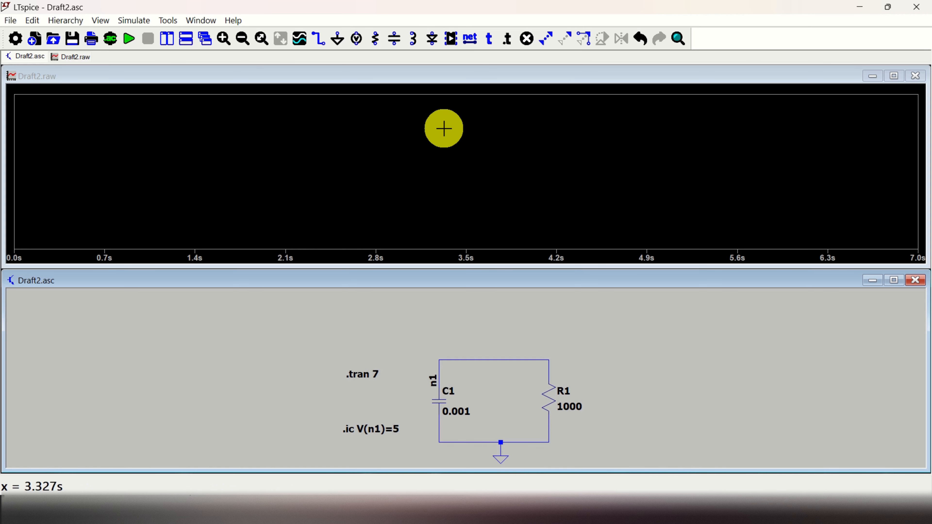
pyautogui.rightClick(444, 128)
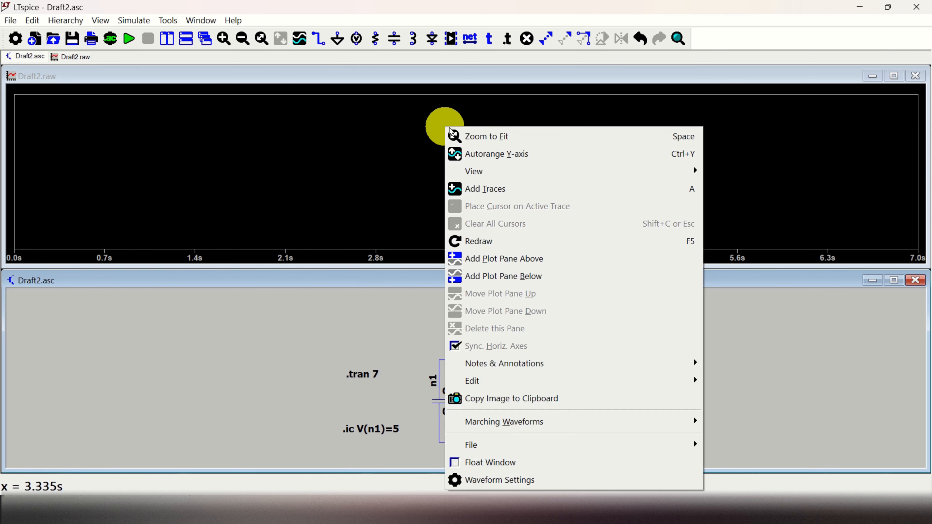
pyautogui.click(527, 189)
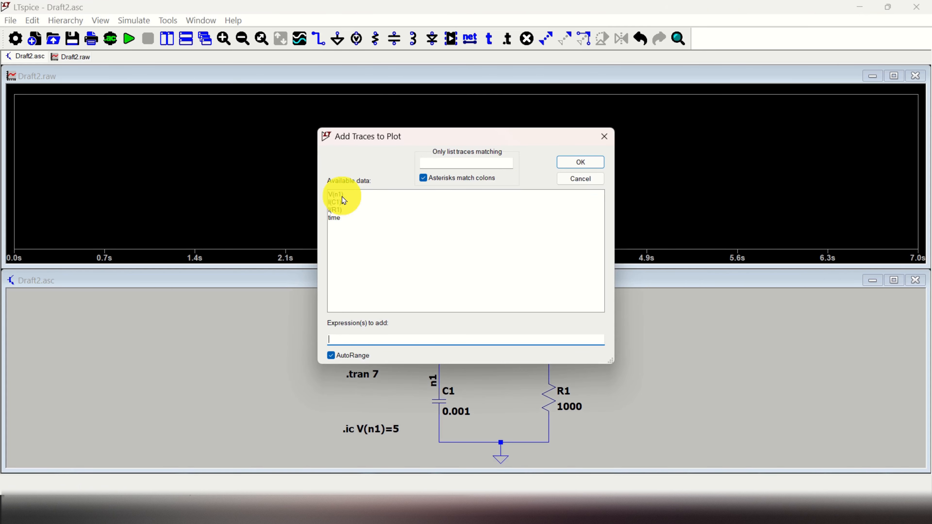
pyautogui.moveTo(396, 139); pyautogui.dragTo(643, 117)
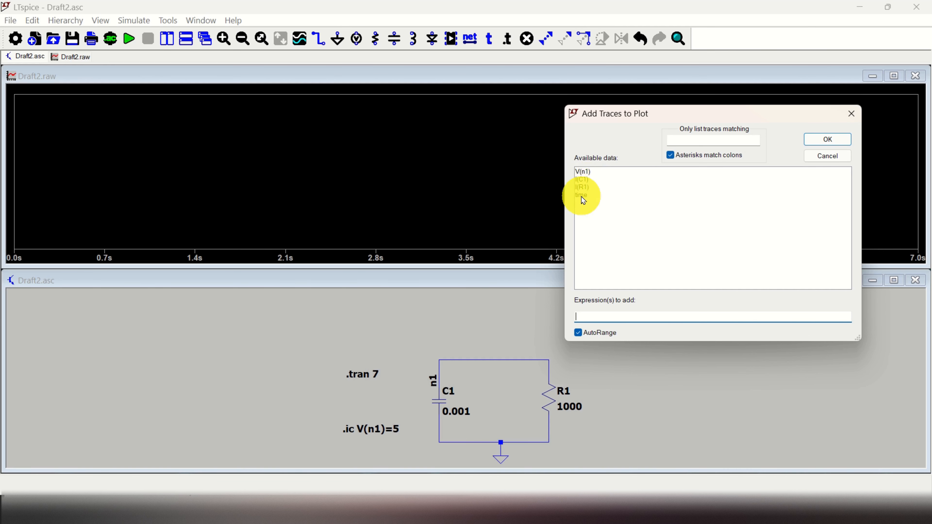
pyautogui.click(587, 173)
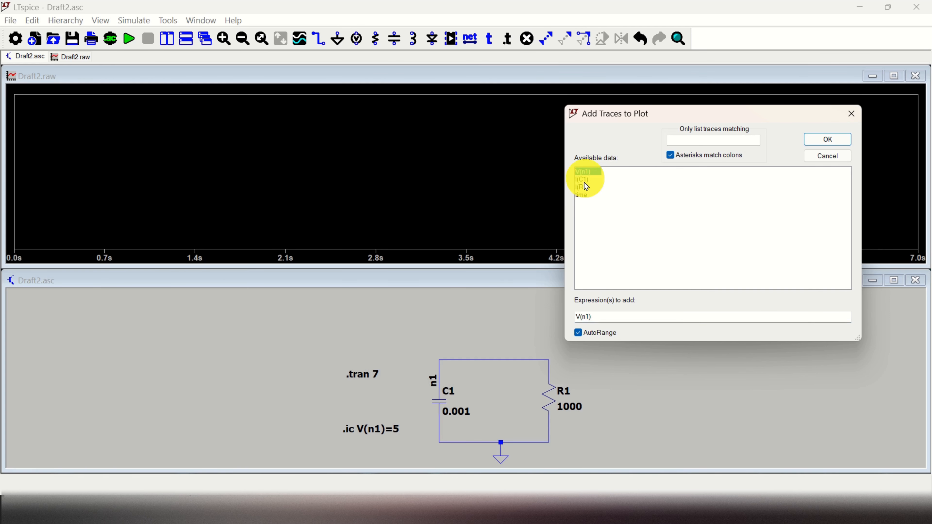
pyautogui.click(829, 140)
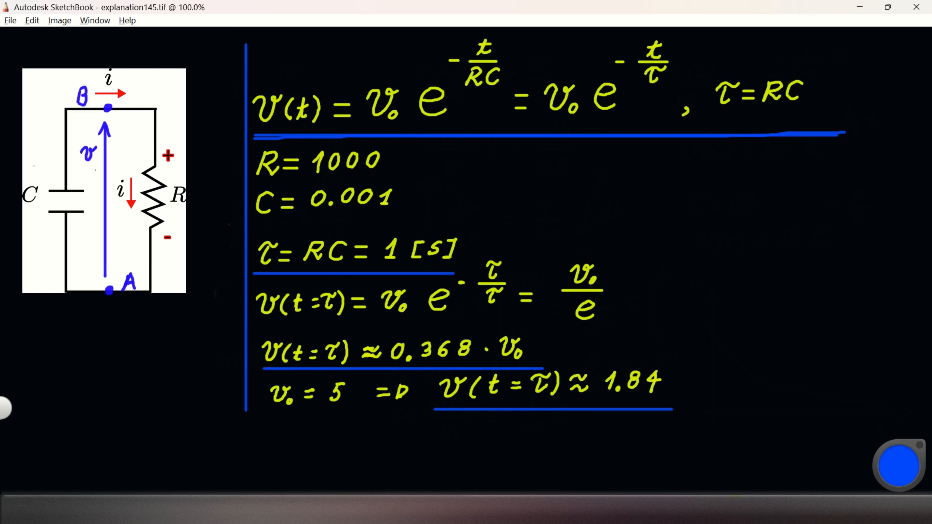
# Step: Compare the plotted V(n1) curve with the time constant calculation in the Autodesk SketchBook notes and return to LTspice
pyautogui.click(730, 499)
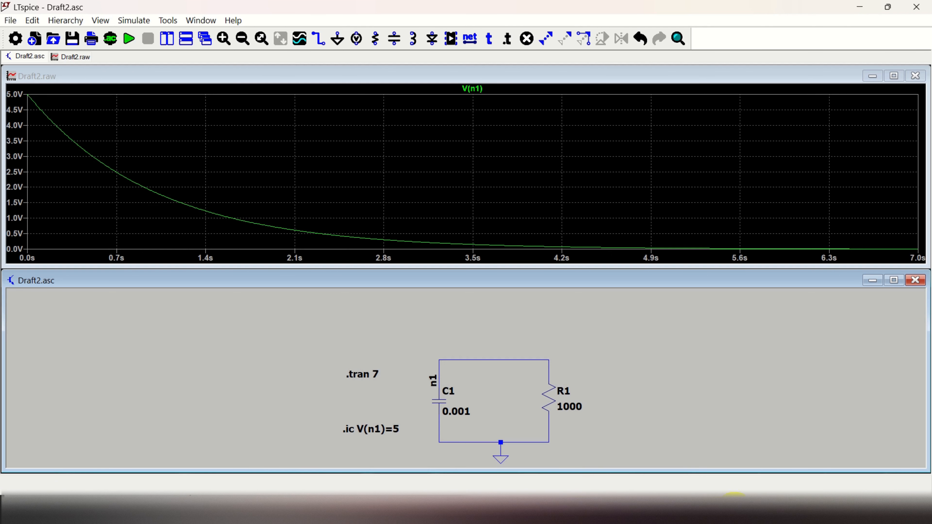
pyautogui.click(575, 512)
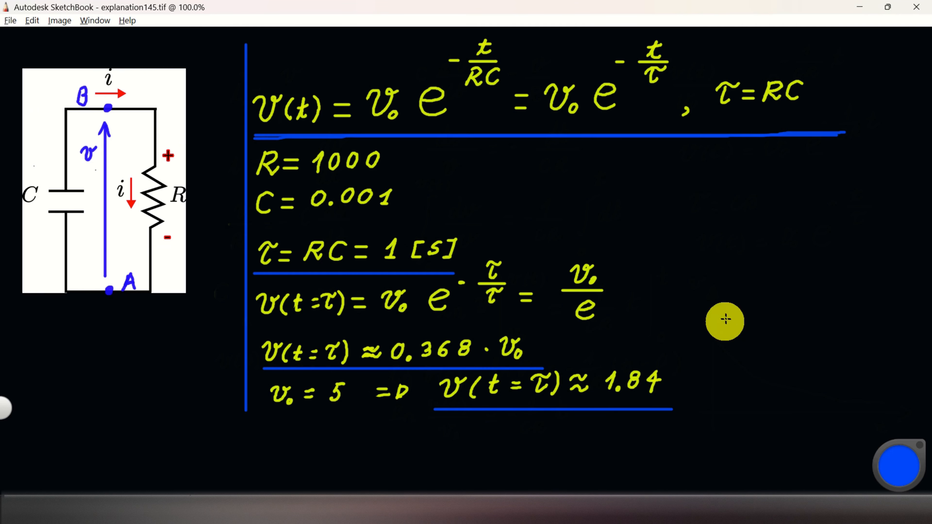
pyautogui.click(726, 511)
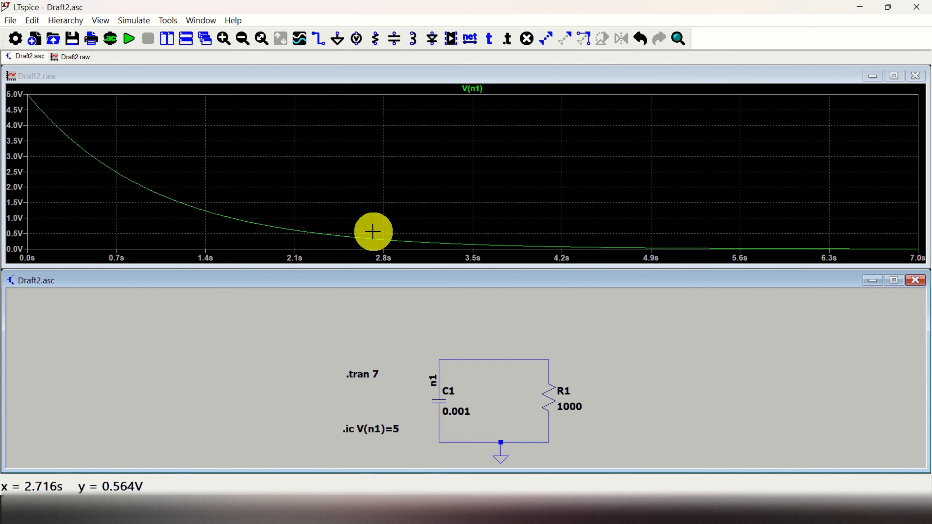